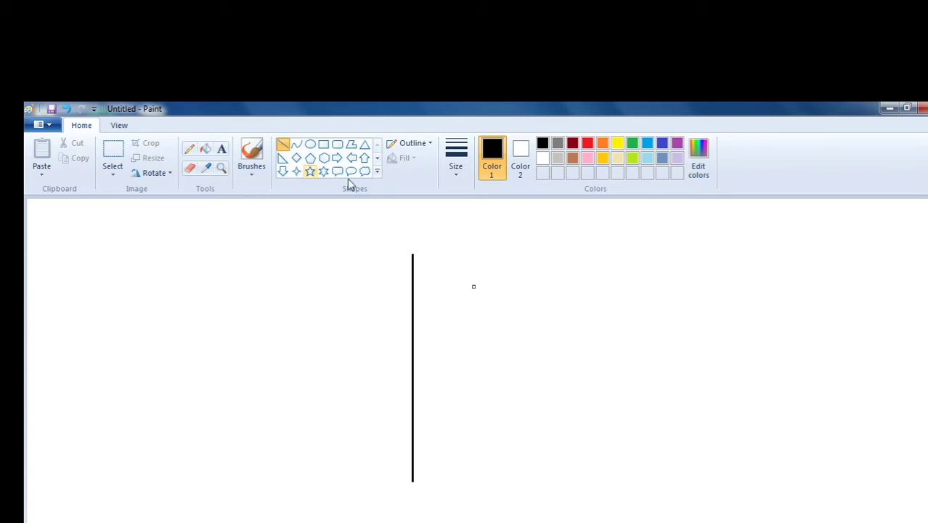
# Step: Erase the stray dot beside the vertical line and draw a wide, flat ellipse centred on the line's upper end
pyautogui.click(310, 143)
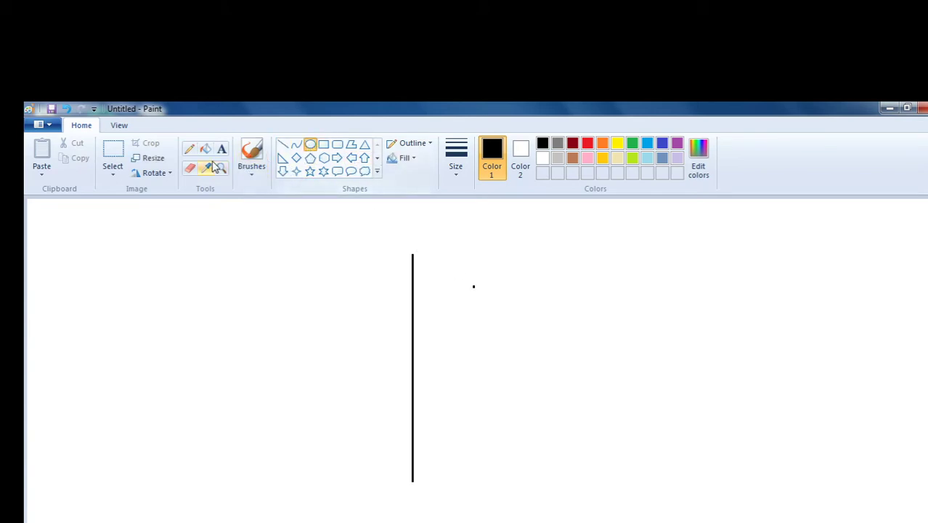
pyautogui.click(189, 168)
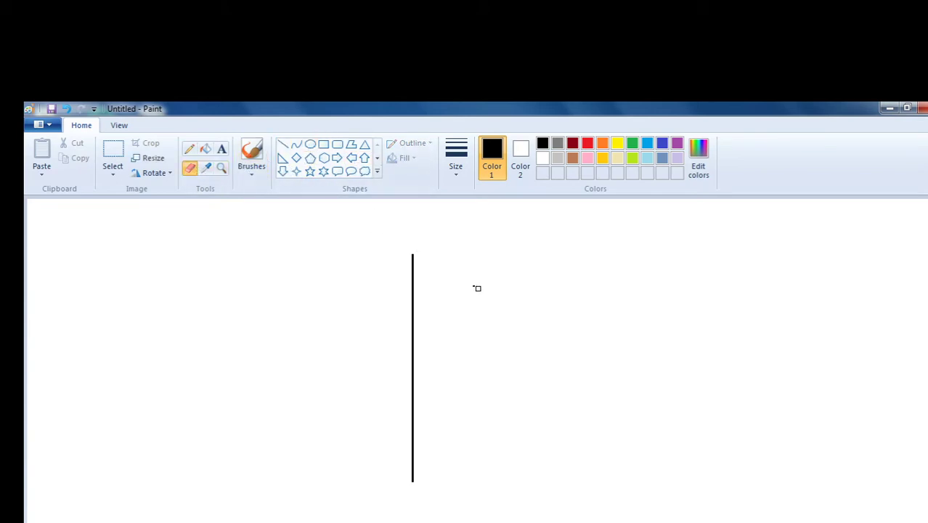
pyautogui.click(310, 143)
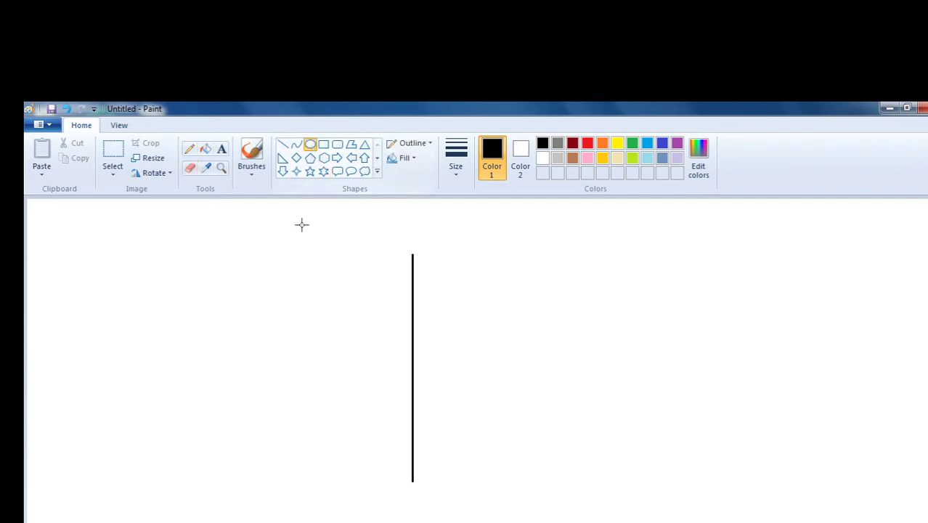
pyautogui.moveTo(290, 222)
pyautogui.mouseDown()
pyautogui.moveTo(442, 254)
pyautogui.moveTo(518, 244)
pyautogui.moveTo(488, 243)
pyautogui.moveTo(486, 234)
pyautogui.moveTo(494, 240)
pyautogui.mouseUp()
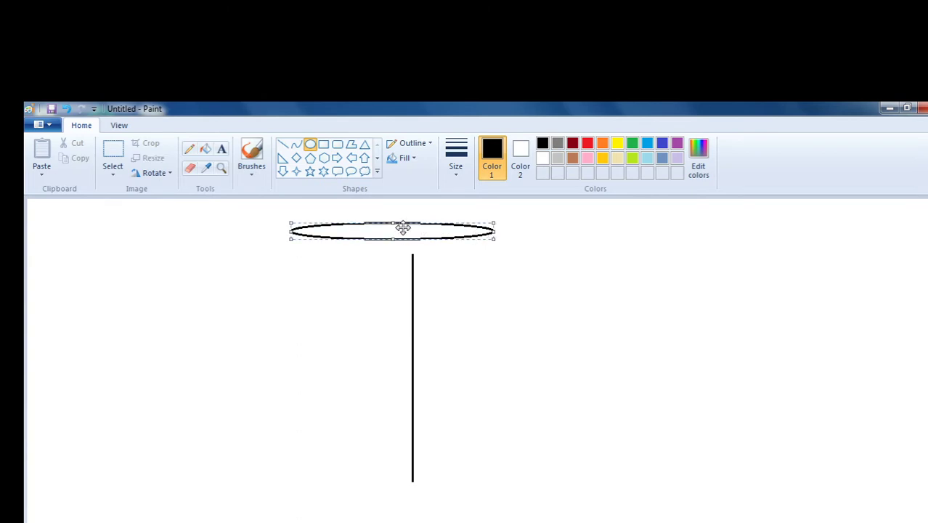
pyautogui.moveTo(403, 228); pyautogui.dragTo(423, 242)
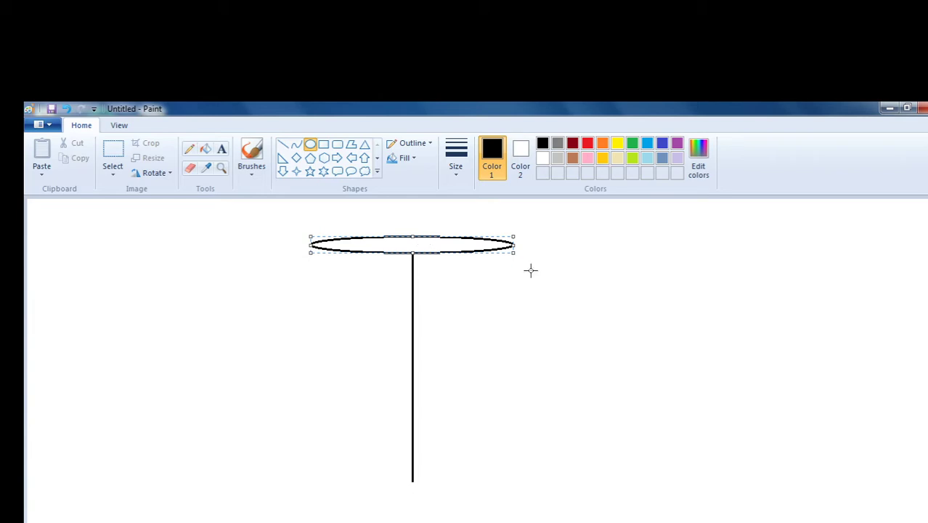
pyautogui.click(553, 253)
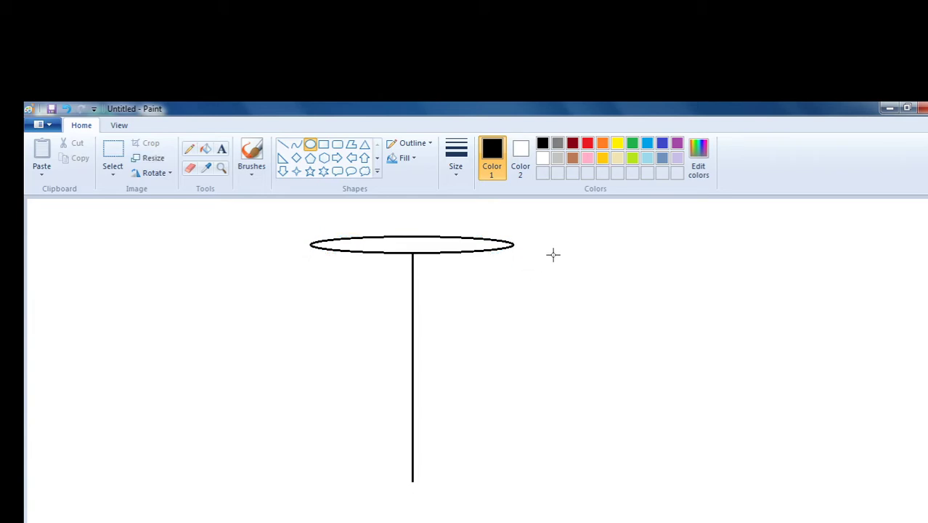
# Step: Draw a short vertical line downward from each end of the flat ellipse to form the cup rim's sides
pyautogui.click(282, 145)
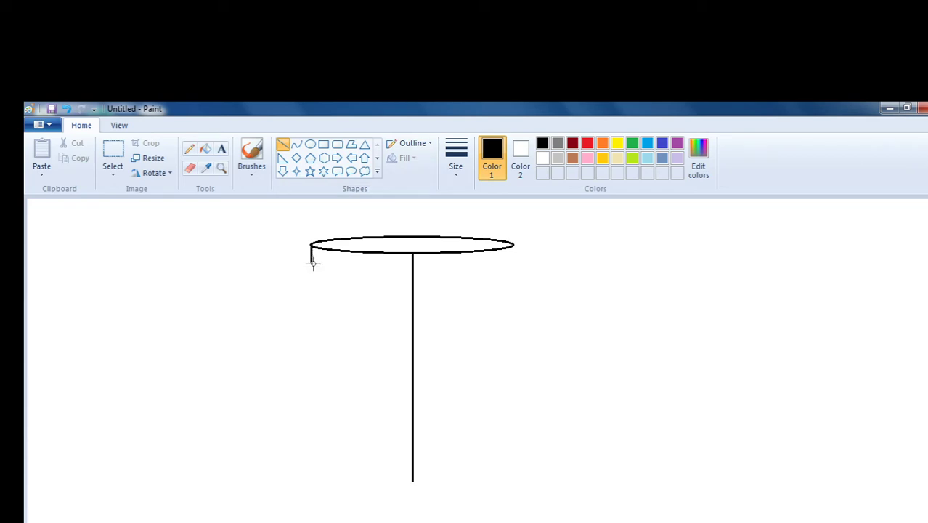
pyautogui.moveTo(313, 264); pyautogui.dragTo(312, 266)
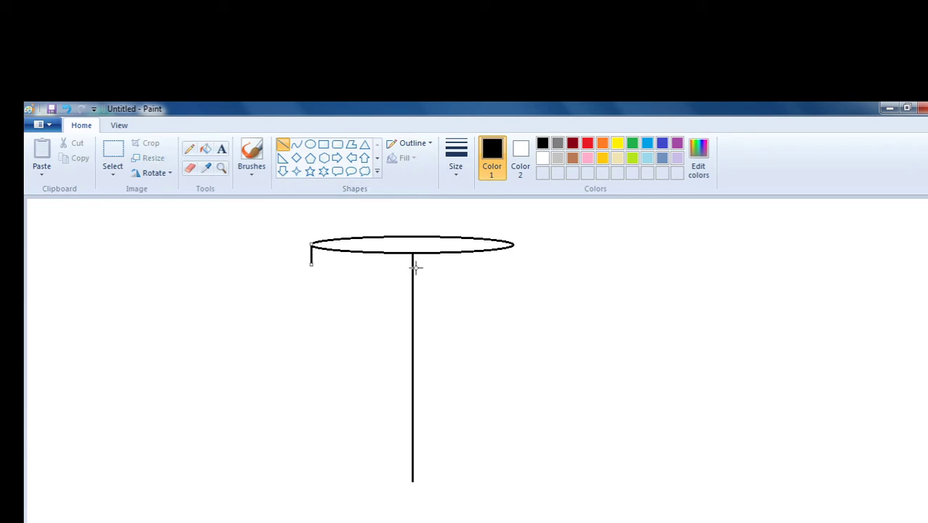
pyautogui.click(518, 252)
pyautogui.moveTo(513, 265); pyautogui.dragTo(514, 263)
pyautogui.click(534, 262)
# Step: Join the lower ends of the two short rim lines with a curve bowed slightly downward, parallel to the ellipse's front edge
pyautogui.click(296, 144)
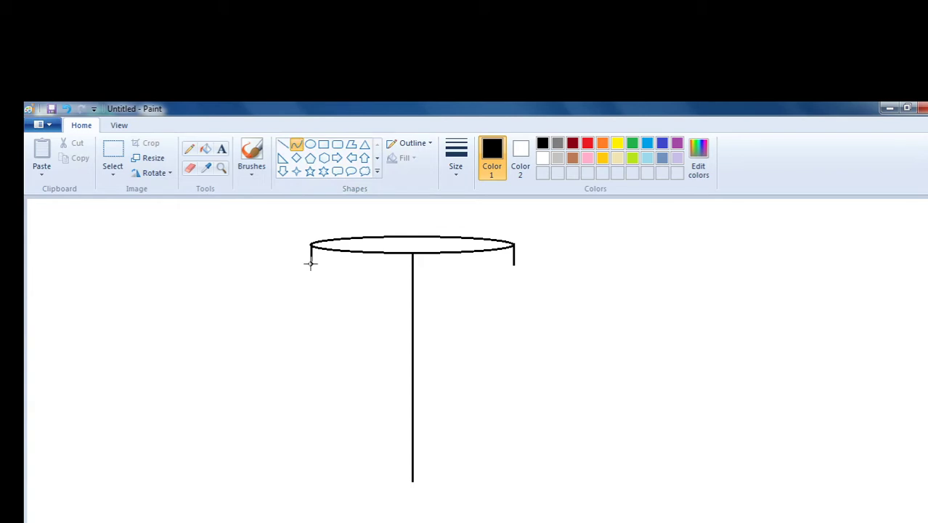
pyautogui.moveTo(311, 264); pyautogui.dragTo(515, 265)
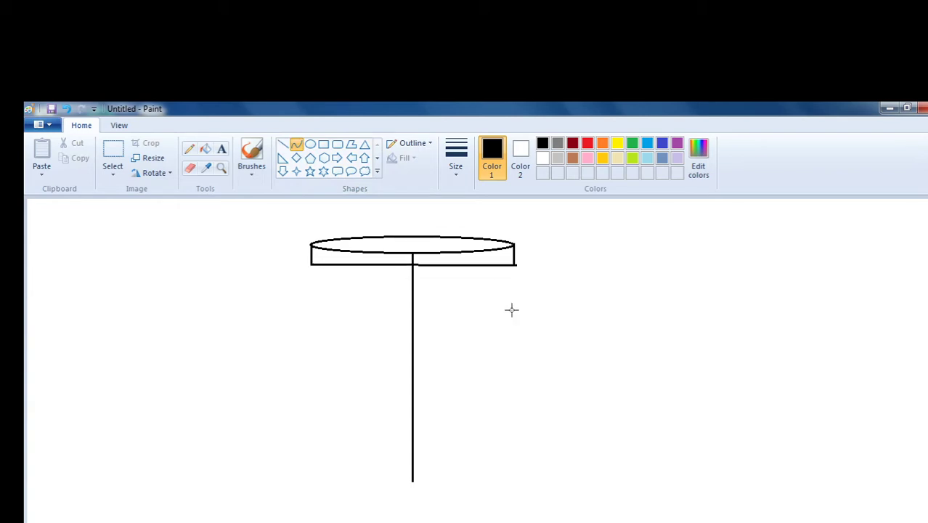
pyautogui.click(377, 271)
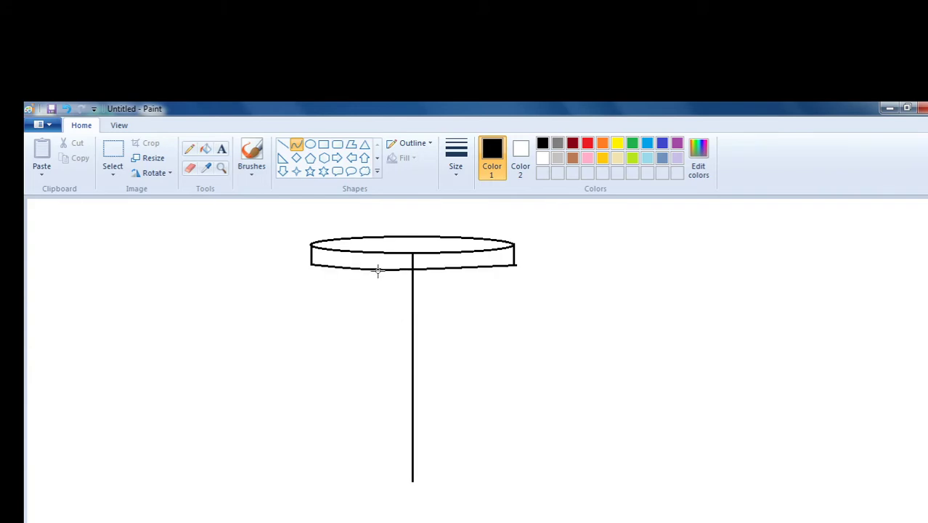
pyautogui.click(459, 271)
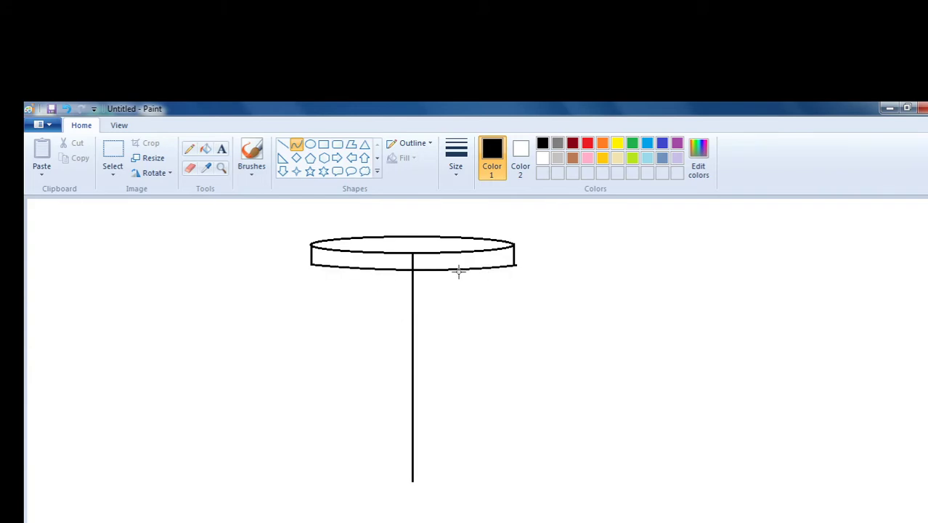
# Step: Draw a smaller flat ellipse for the cup's base, centred on the lower part of the vertical line
pyautogui.click(310, 144)
pyautogui.moveTo(352, 393)
pyautogui.mouseDown()
pyautogui.moveTo(389, 406)
pyautogui.moveTo(485, 408)
pyautogui.moveTo(477, 408)
pyautogui.mouseUp()
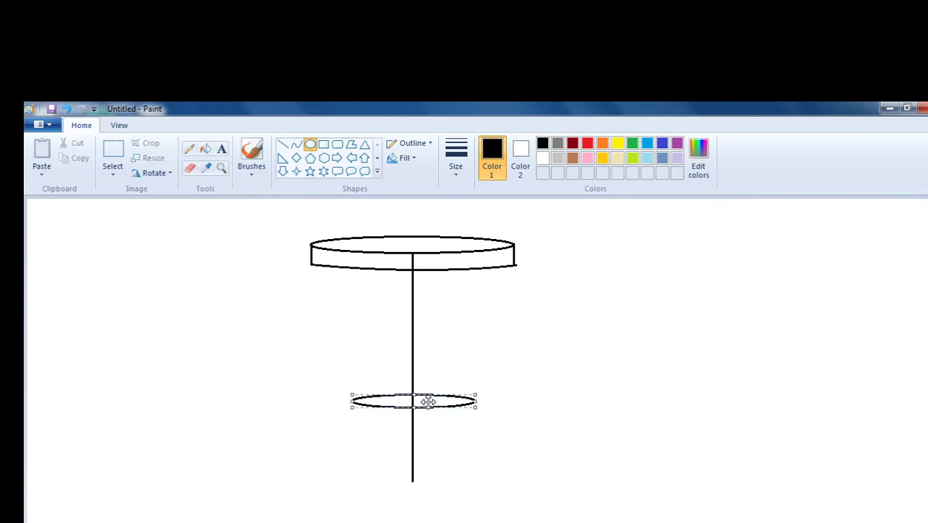
pyautogui.moveTo(429, 402); pyautogui.dragTo(427, 403)
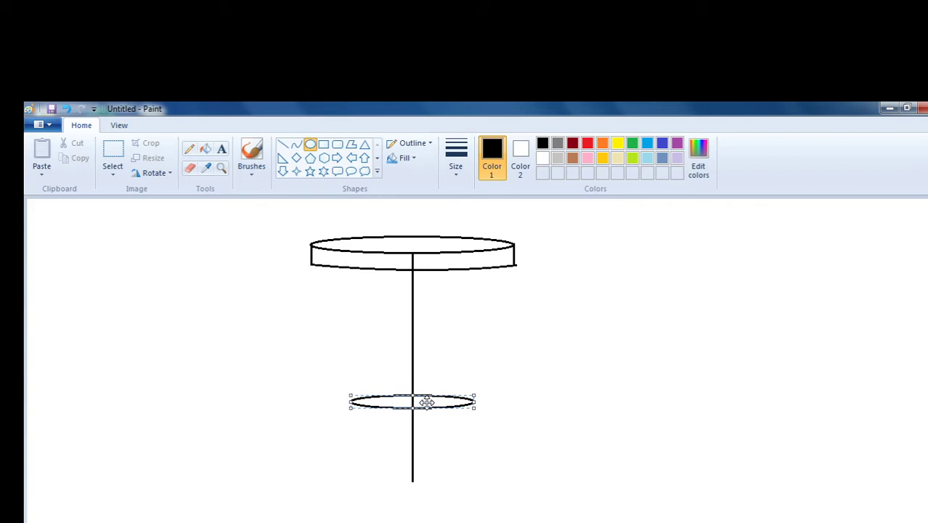
pyautogui.click(509, 400)
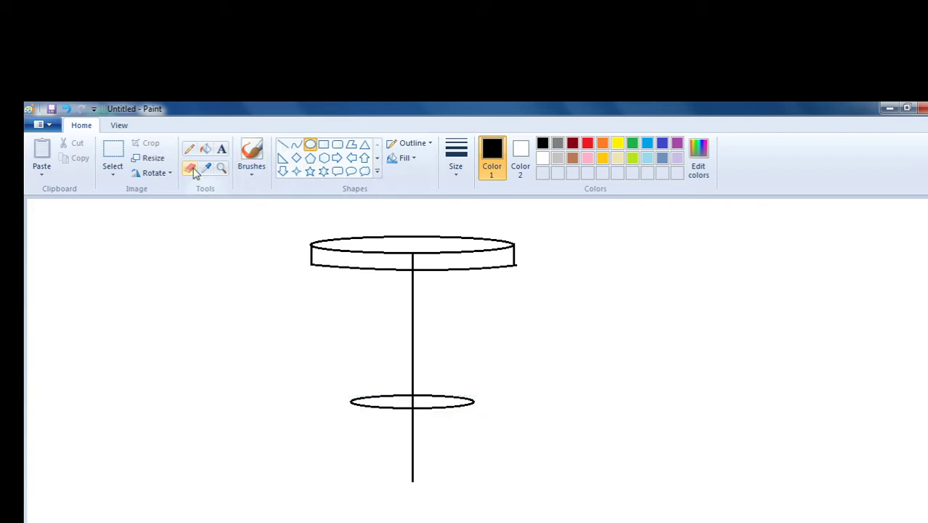
# Step: Draw the cup's two sides as mirrored curves from the rim band's ends, rounding inward to the ends of the base ellipse
pyautogui.click(297, 144)
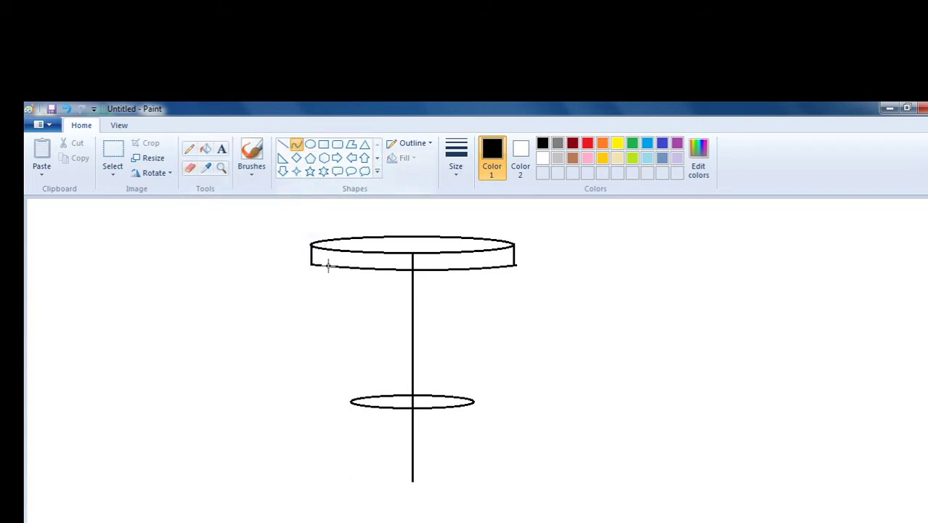
pyautogui.moveTo(312, 266); pyautogui.dragTo(302, 380)
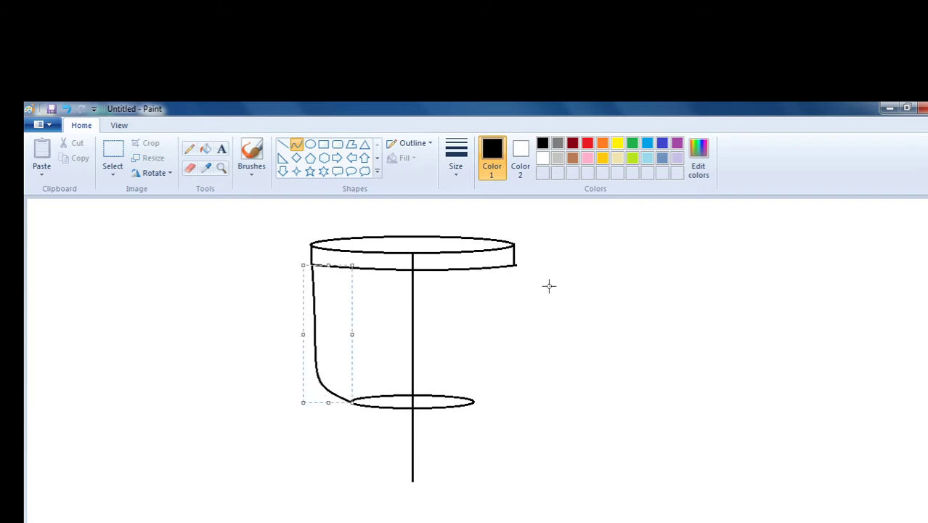
pyautogui.moveTo(512, 266); pyautogui.dragTo(515, 376)
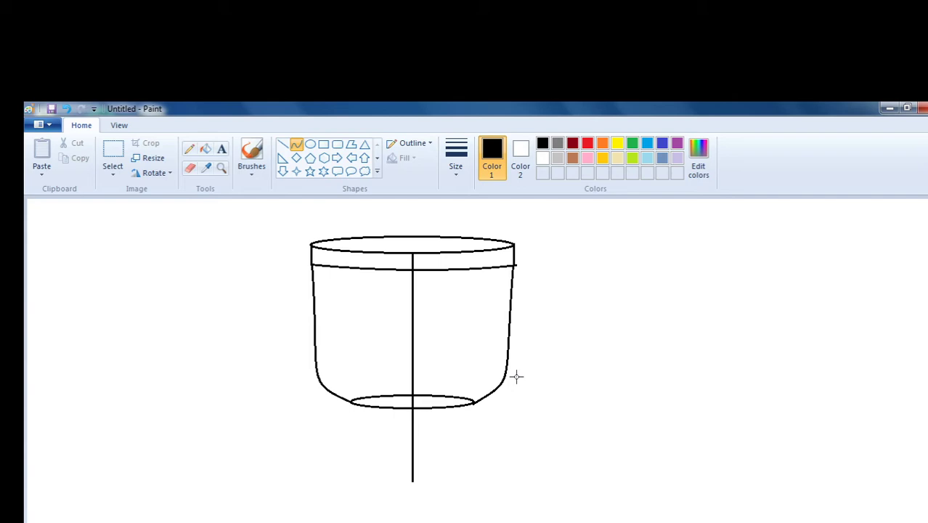
pyautogui.click(600, 375)
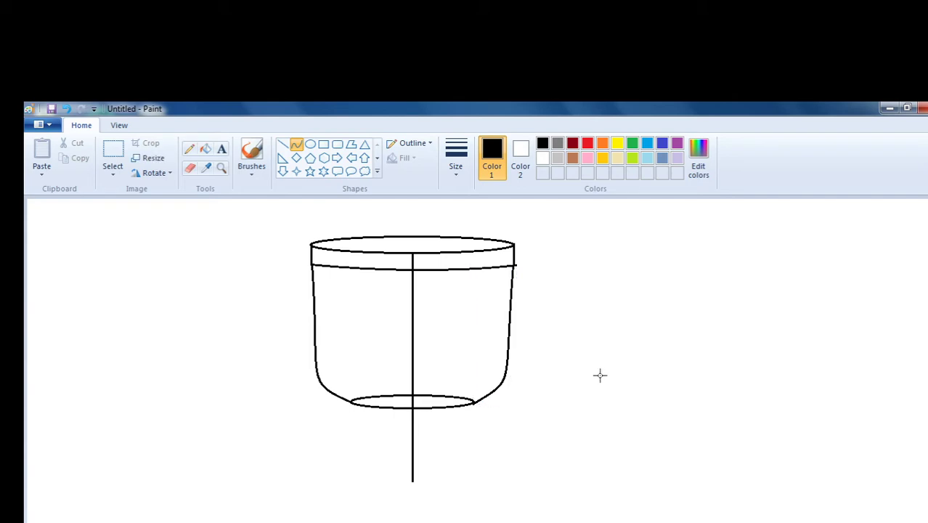
# Step: Erase the vertical centre line and the back half of the base ellipse, keeping the cup's front bottom edge
pyautogui.click(191, 169)
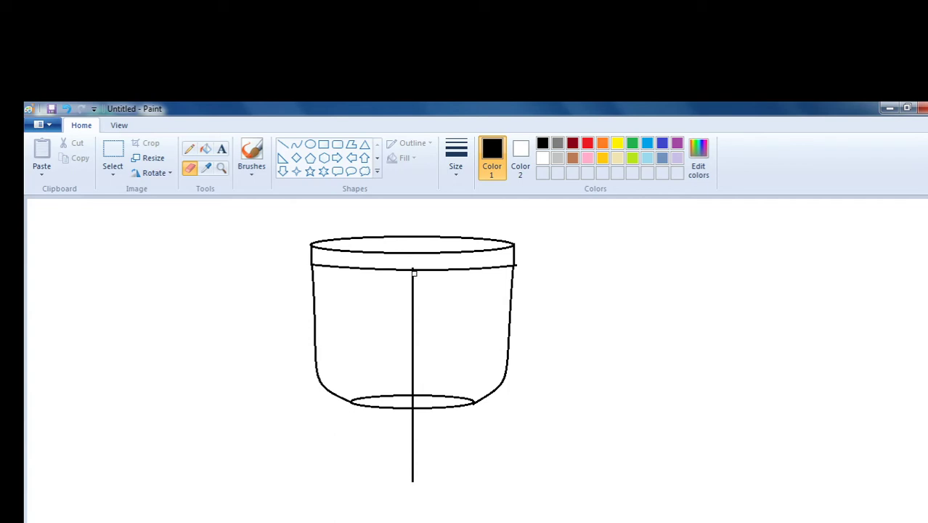
pyautogui.moveTo(414, 273); pyautogui.dragTo(413, 388)
pyautogui.moveTo(416, 314); pyautogui.dragTo(409, 367)
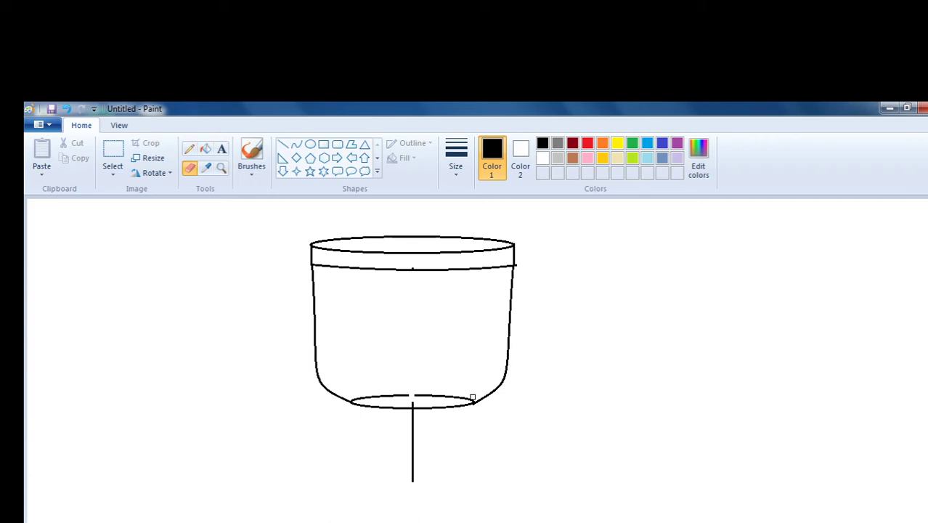
pyautogui.moveTo(473, 399); pyautogui.dragTo(455, 394)
pyautogui.moveTo(376, 394); pyautogui.dragTo(415, 398)
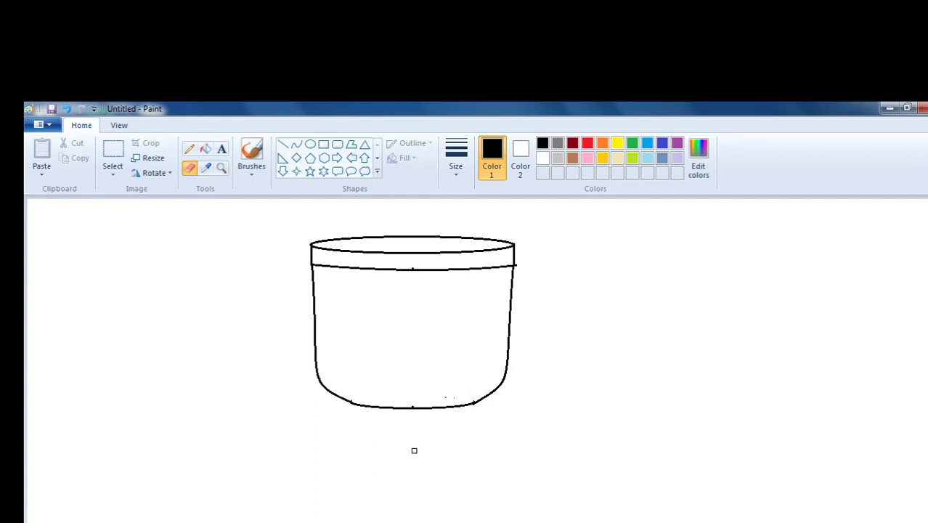
# Step: Draw a large flat saucer ellipse centred around the cup's base, with a smaller concentric ellipse inside it
pyautogui.click(310, 144)
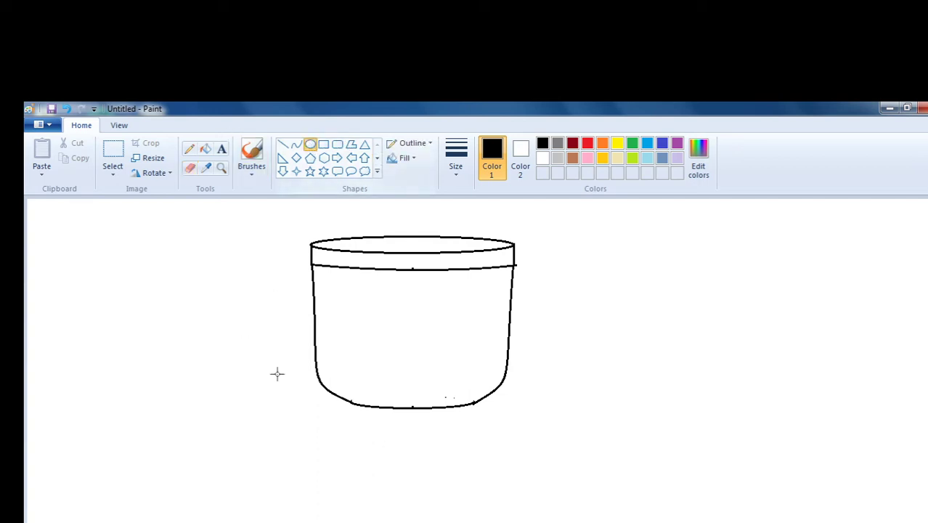
pyautogui.moveTo(274, 363)
pyautogui.mouseDown()
pyautogui.moveTo(404, 442)
pyautogui.moveTo(584, 440)
pyautogui.moveTo(653, 457)
pyautogui.mouseUp()
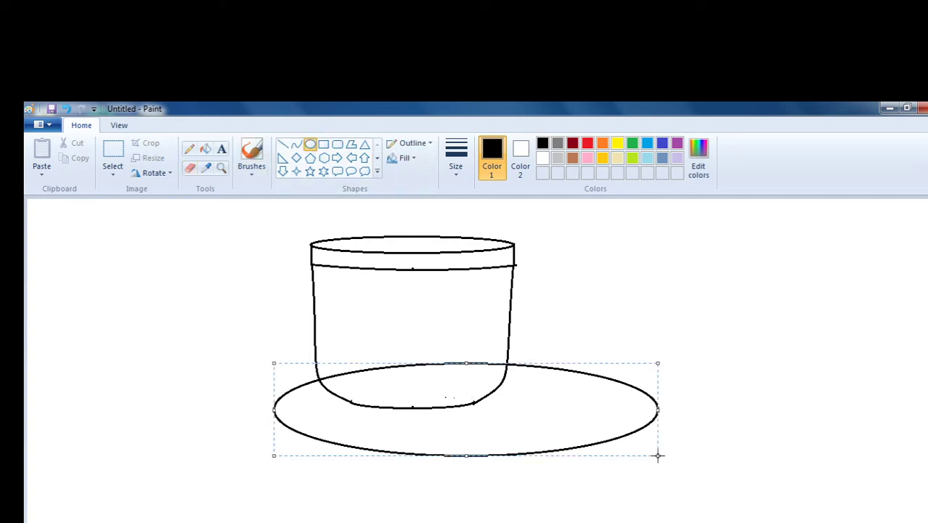
pyautogui.moveTo(547, 414); pyautogui.dragTo(498, 412)
pyautogui.moveTo(424, 357); pyautogui.dragTo(425, 369)
pyautogui.moveTo(430, 424); pyautogui.dragTo(429, 420)
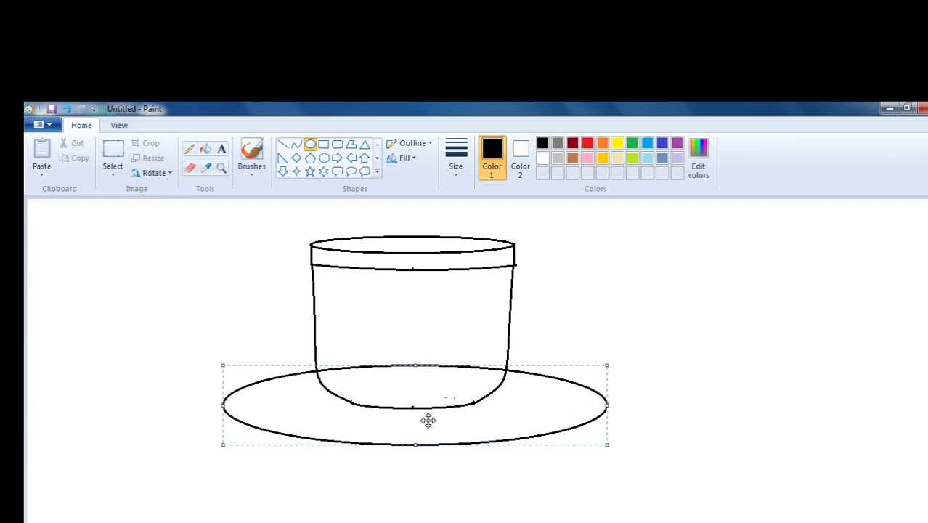
pyautogui.moveTo(416, 365); pyautogui.dragTo(417, 374)
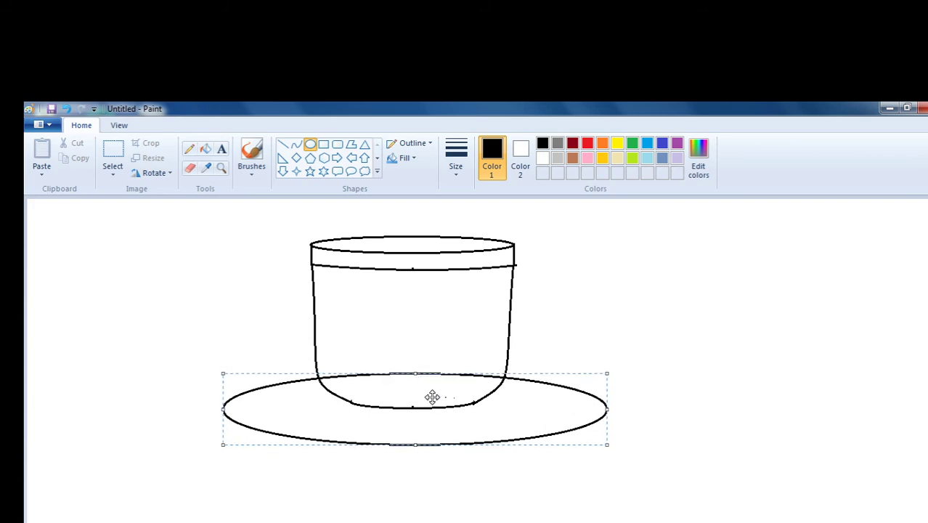
pyautogui.moveTo(434, 423); pyautogui.dragTo(430, 420)
pyautogui.click(649, 398)
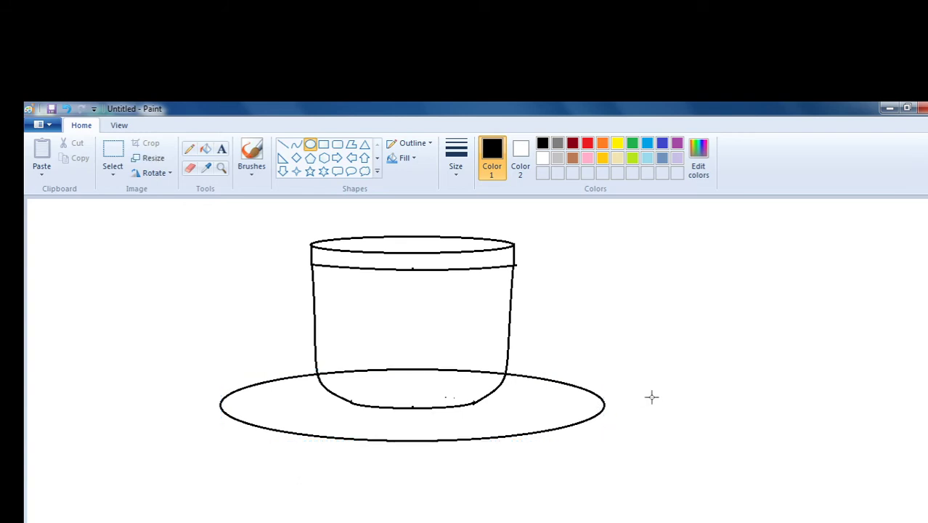
pyautogui.moveTo(311, 390)
pyautogui.mouseDown()
pyautogui.moveTo(348, 405)
pyautogui.moveTo(493, 428)
pyautogui.moveTo(527, 414)
pyautogui.moveTo(536, 422)
pyautogui.moveTo(491, 409)
pyautogui.mouseUp()
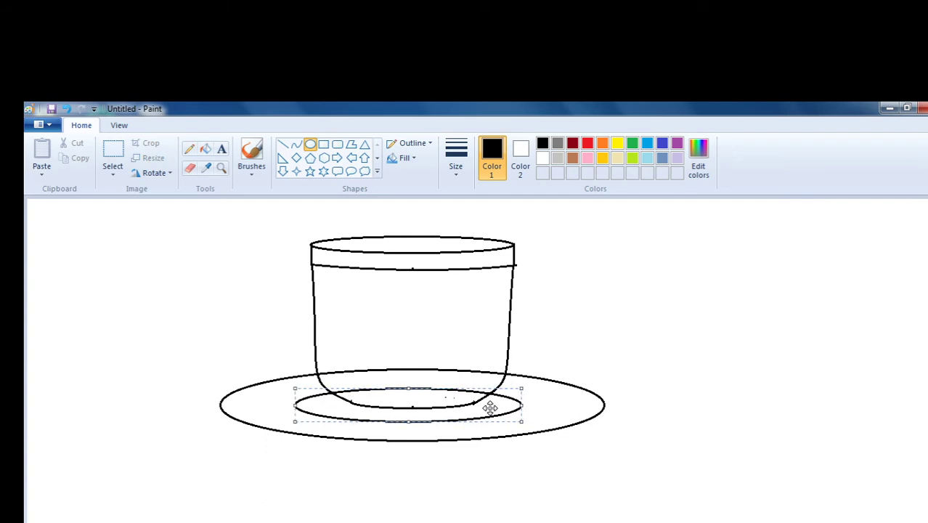
pyautogui.click(653, 383)
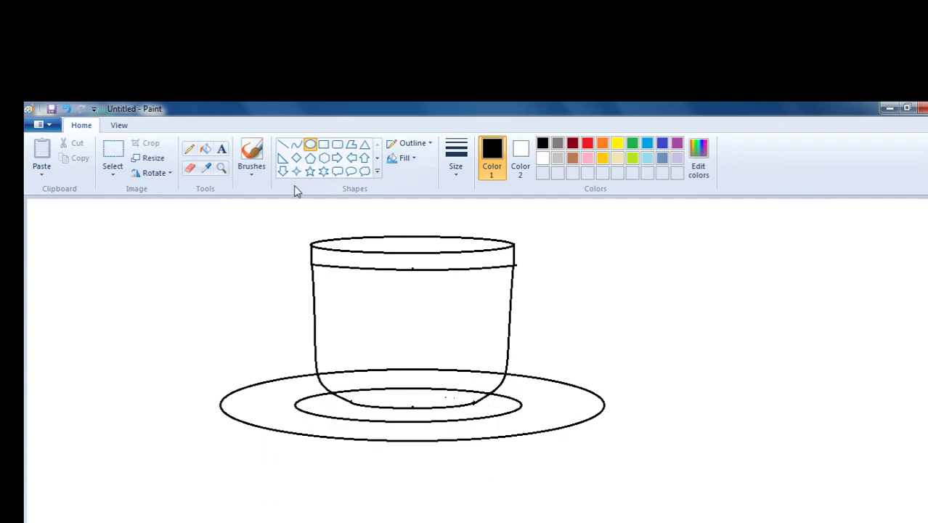
# Step: Draw a downward-bowed curve just beneath the saucer's front edge to form its foot
pyautogui.click(296, 144)
pyautogui.moveTo(291, 433); pyautogui.dragTo(539, 431)
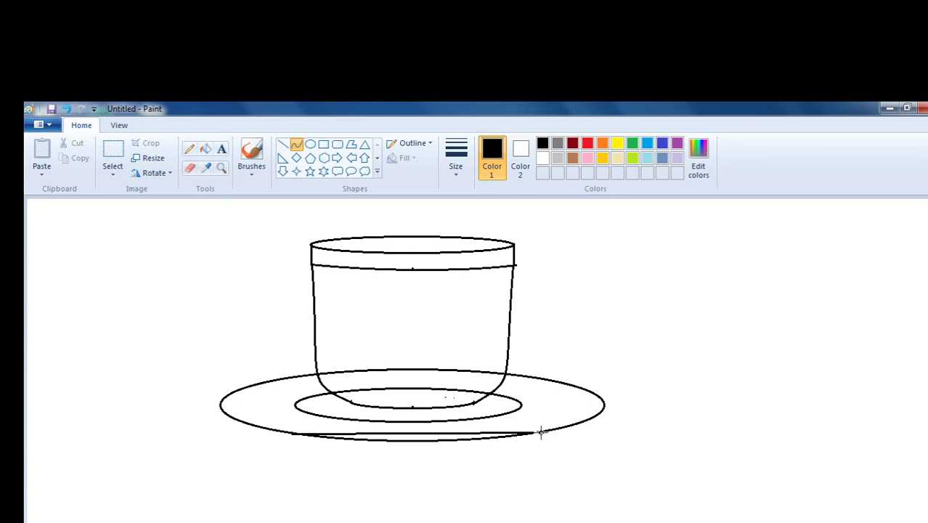
pyautogui.click(327, 450)
pyautogui.moveTo(327, 450); pyautogui.dragTo(324, 446)
pyautogui.moveTo(449, 450); pyautogui.dragTo(489, 457)
pyautogui.click(635, 443)
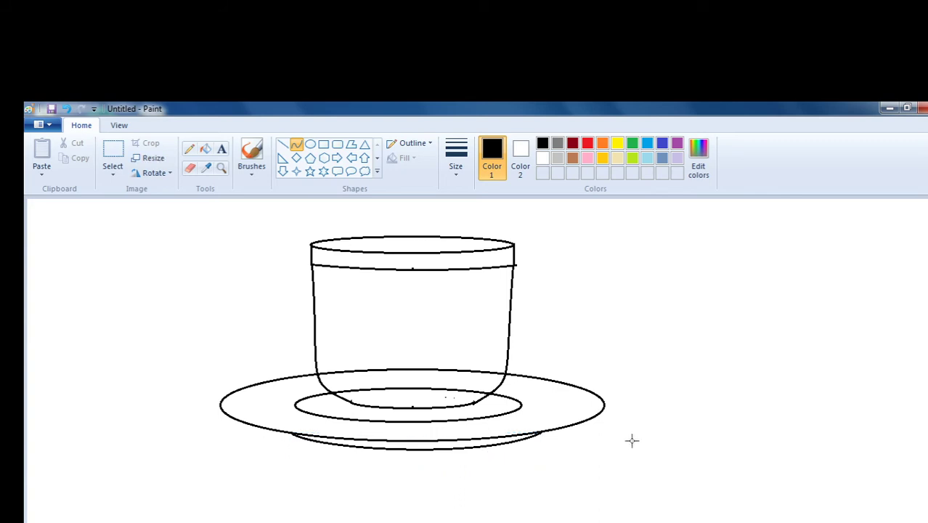
# Step: Erase the parts of both saucer ellipses that cross the inside of the cup
pyautogui.click(191, 168)
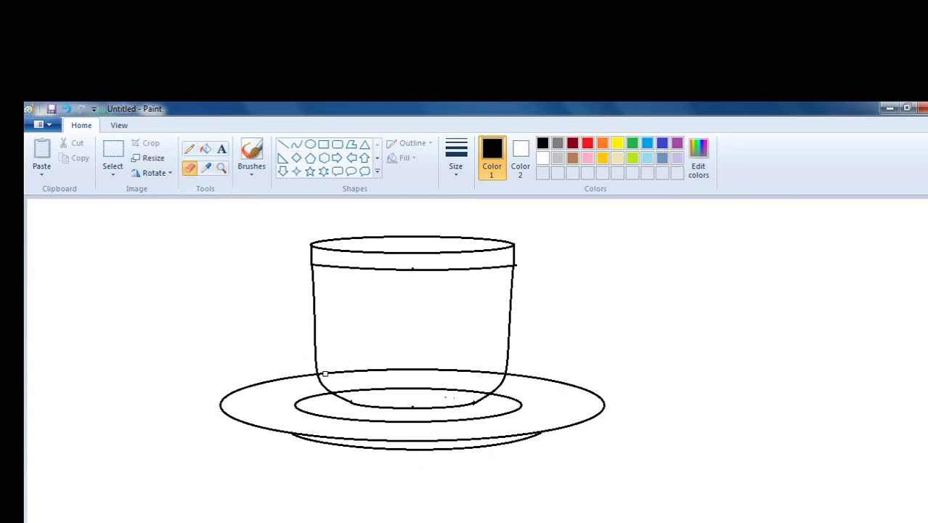
pyautogui.moveTo(407, 367); pyautogui.dragTo(488, 372)
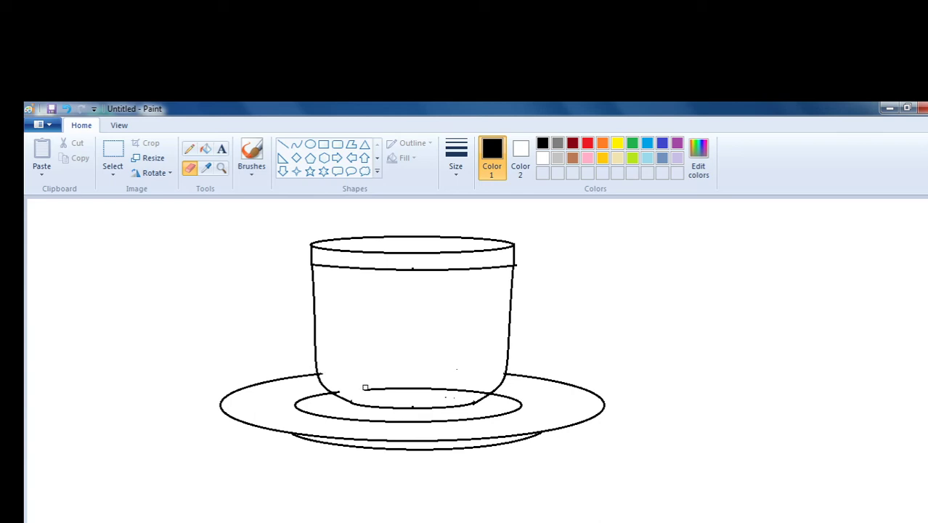
pyautogui.moveTo(391, 388); pyautogui.dragTo(467, 390)
# Step: Draw the outer outline of the handle as a rounded curve bulging outward from the cup's right side
pyautogui.click(296, 144)
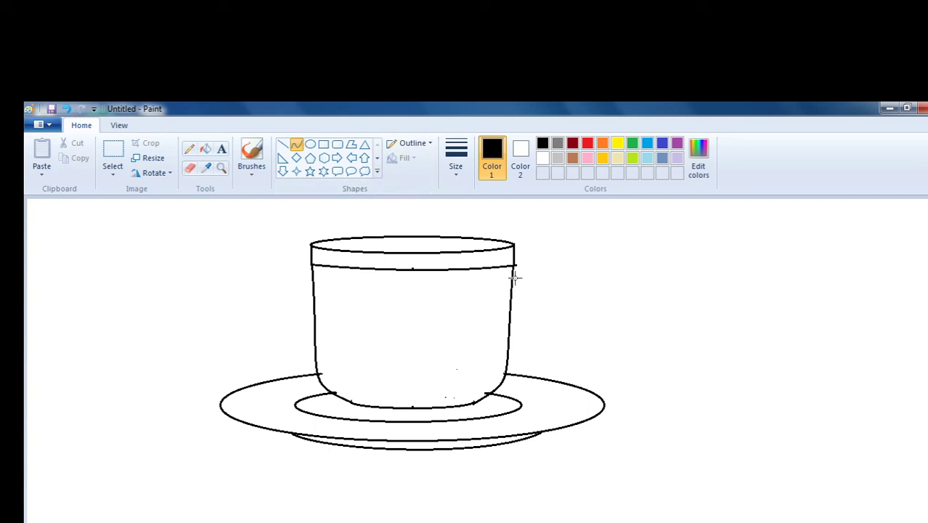
pyautogui.moveTo(515, 268); pyautogui.dragTo(507, 371)
pyautogui.moveTo(543, 266); pyautogui.dragTo(606, 236)
pyautogui.moveTo(595, 317); pyautogui.dragTo(646, 354)
pyautogui.click(700, 342)
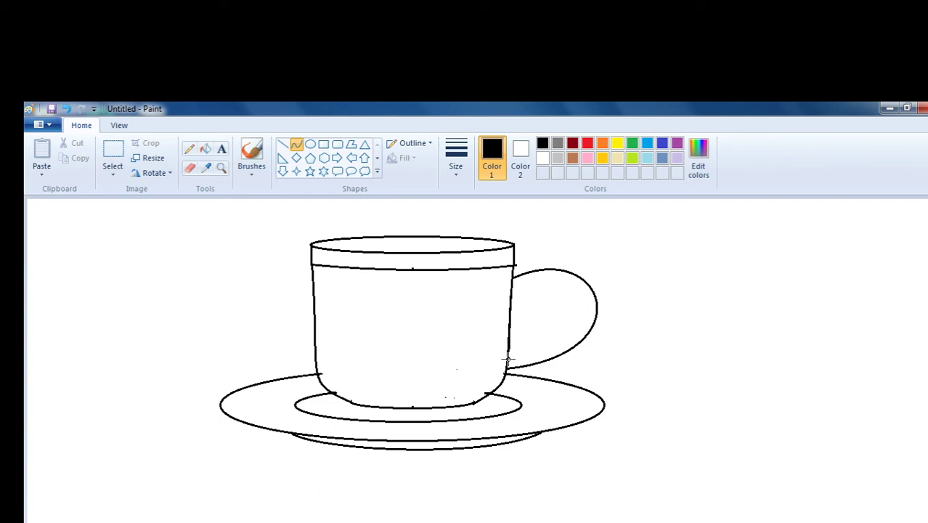
# Step: Draw the handle's inner outline as a smaller rounded curve parallel to the outer one, with both ends on the cup's side
pyautogui.moveTo(520, 303); pyautogui.dragTo(507, 357)
pyautogui.moveTo(513, 320)
pyautogui.mouseDown()
pyautogui.moveTo(543, 275)
pyautogui.moveTo(602, 261)
pyautogui.mouseUp()
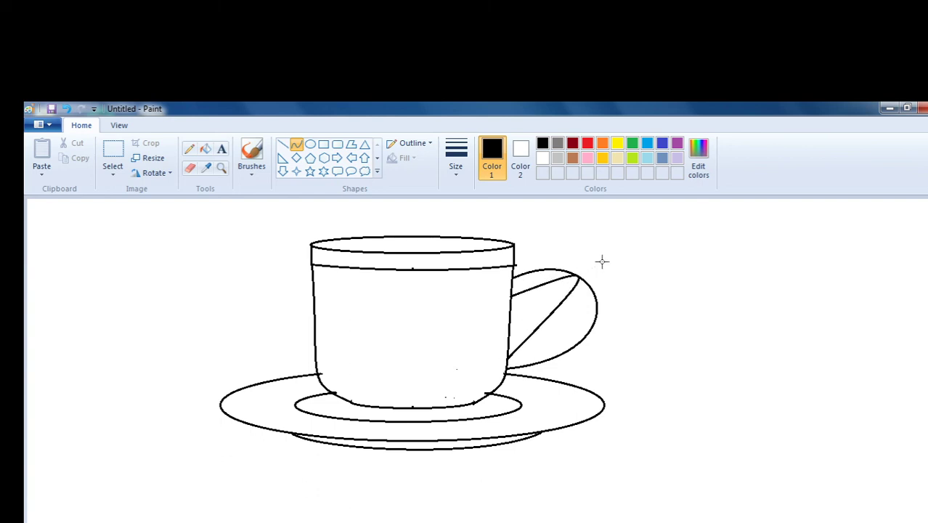
pyautogui.moveTo(586, 305)
pyautogui.mouseDown()
pyautogui.moveTo(579, 319)
pyautogui.moveTo(607, 336)
pyautogui.mouseUp()
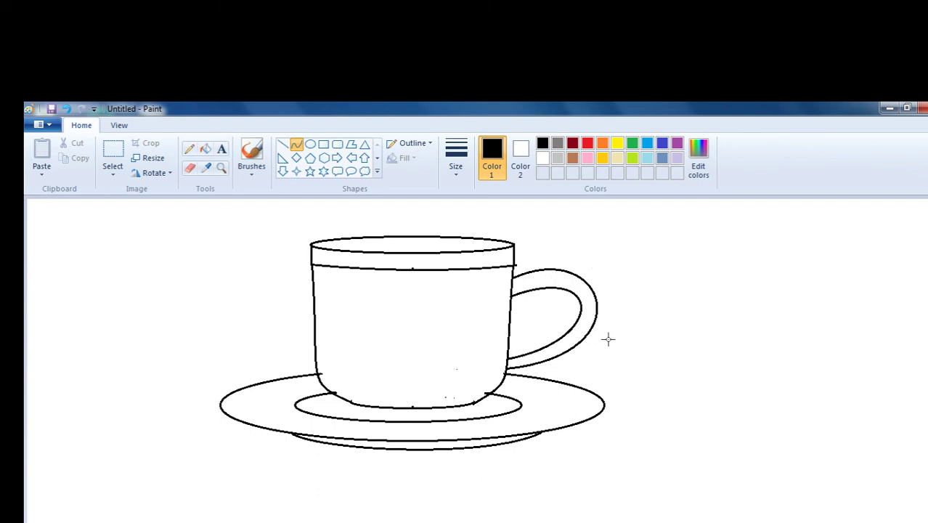
pyautogui.click(706, 332)
# Step: Fill the cup's rim band, the handle, the saucer's inner ellipse and its foot with yellow
pyautogui.click(618, 145)
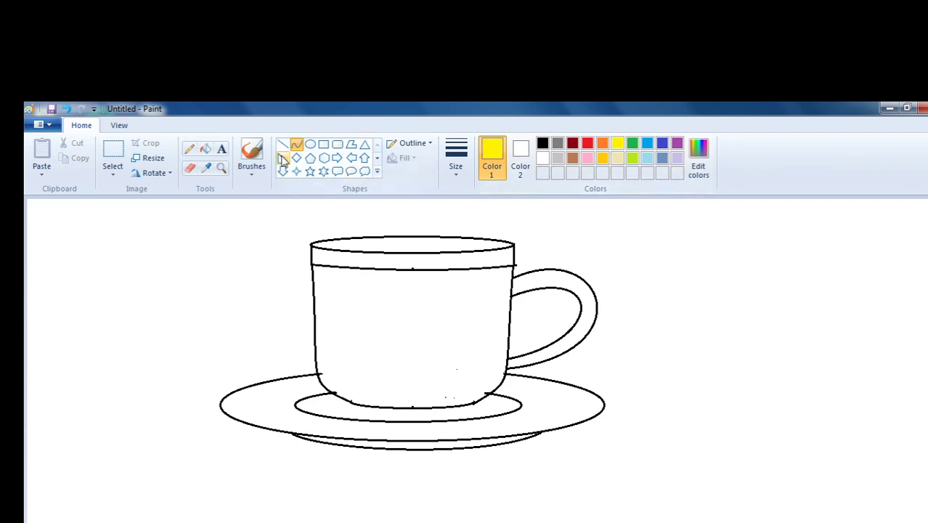
pyautogui.click(205, 149)
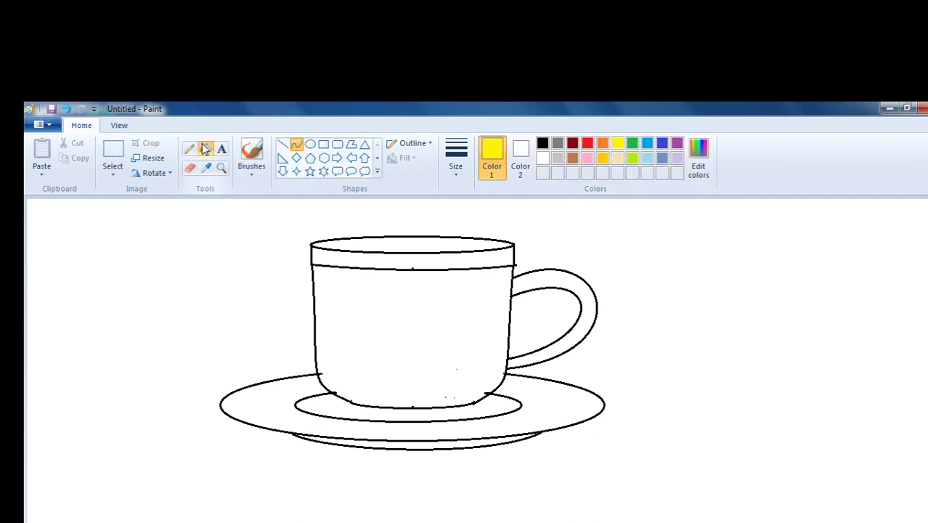
pyautogui.click(369, 258)
pyautogui.click(596, 305)
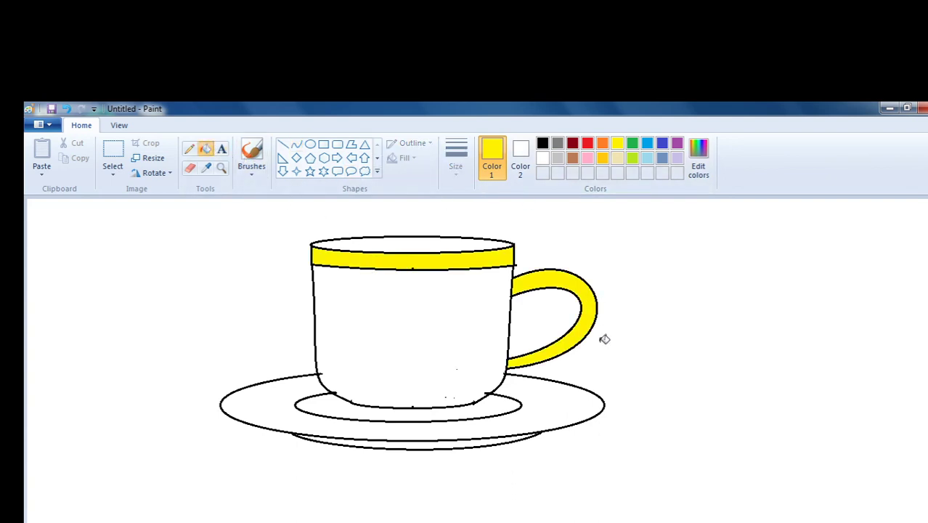
pyautogui.click(510, 406)
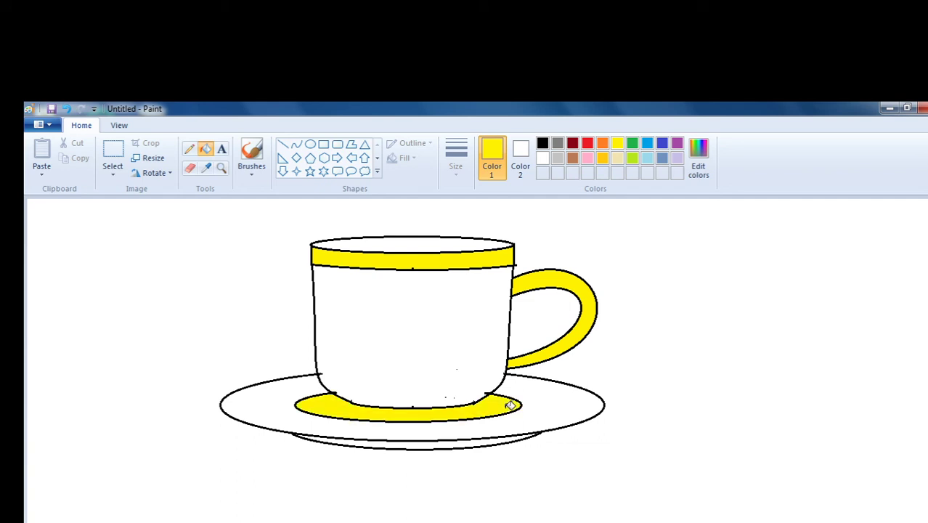
pyautogui.click(481, 440)
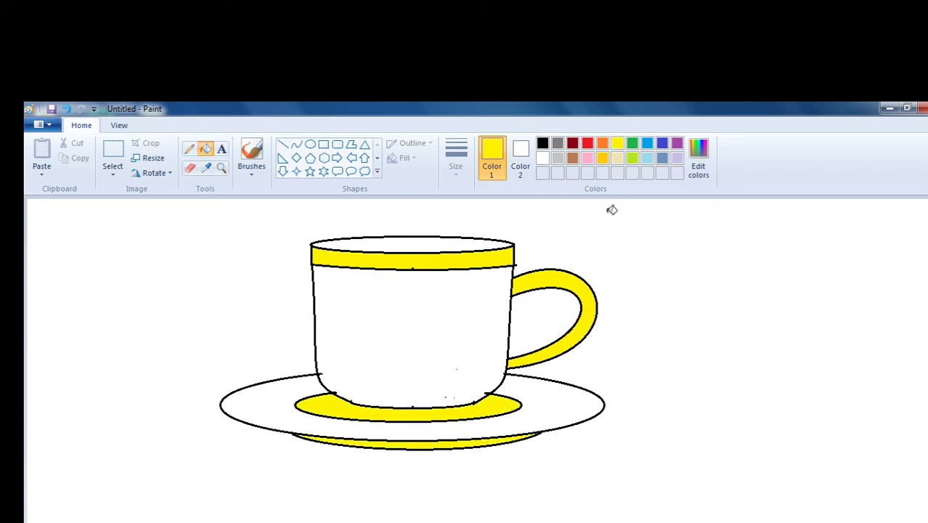
# Step: Fill the cup's body and the saucer's outer ring with lime
pyautogui.click(632, 157)
pyautogui.click(435, 370)
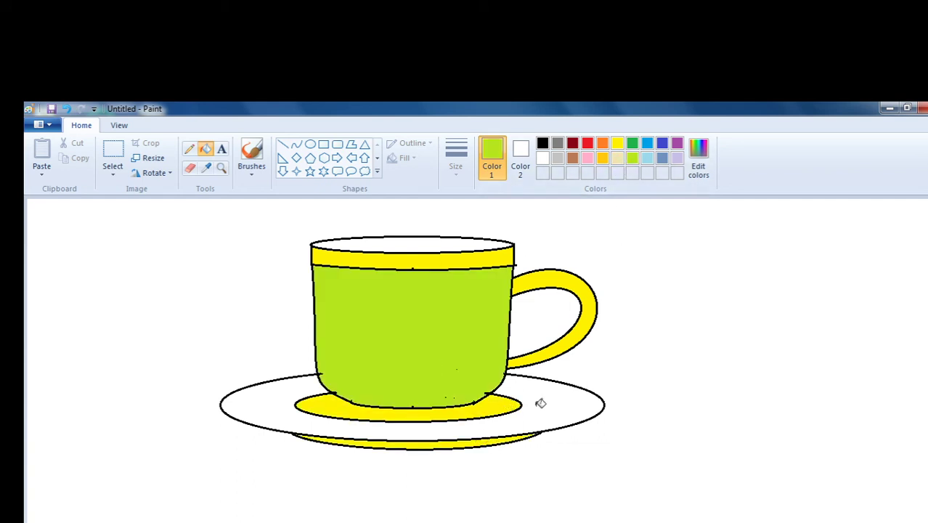
pyautogui.click(573, 408)
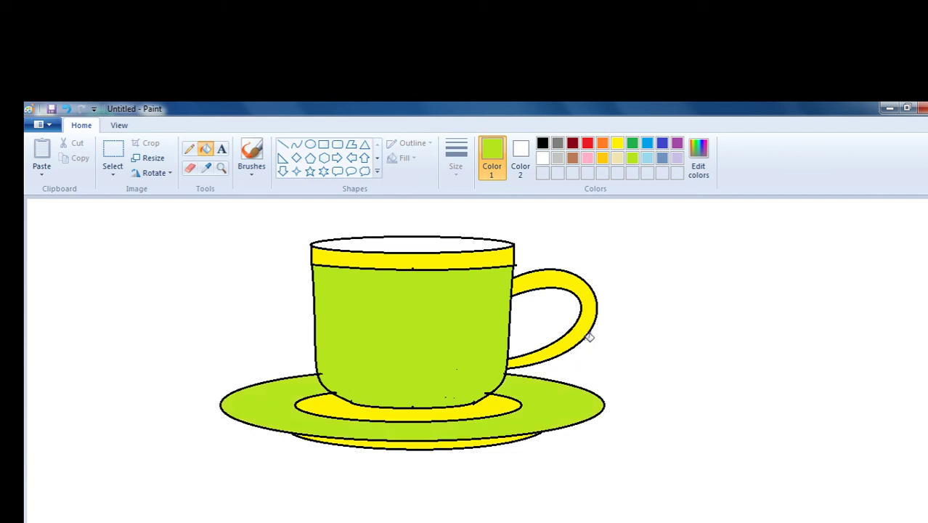
# Step: Draw five small yellow five-point stars with solid colour fill on the cup's body, three along the upper part and two across the middle
pyautogui.click(616, 144)
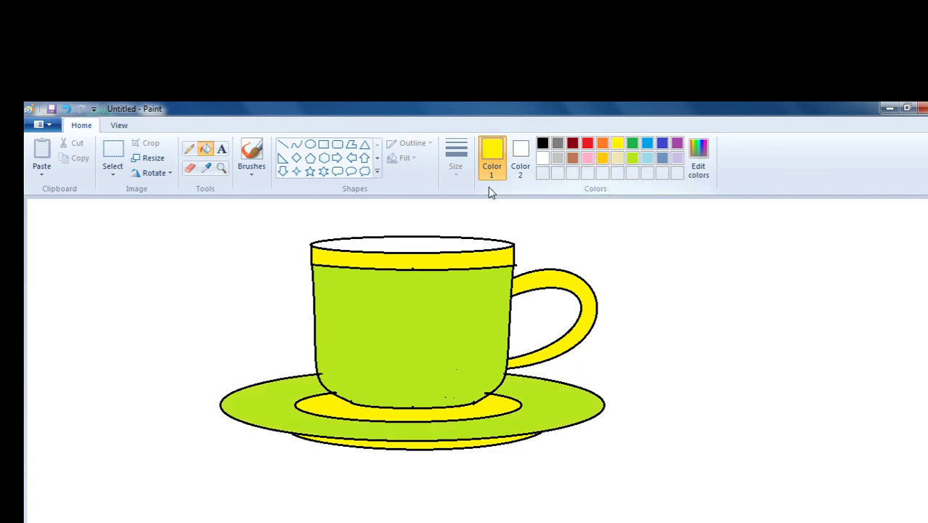
pyautogui.click(310, 171)
pyautogui.click(406, 158)
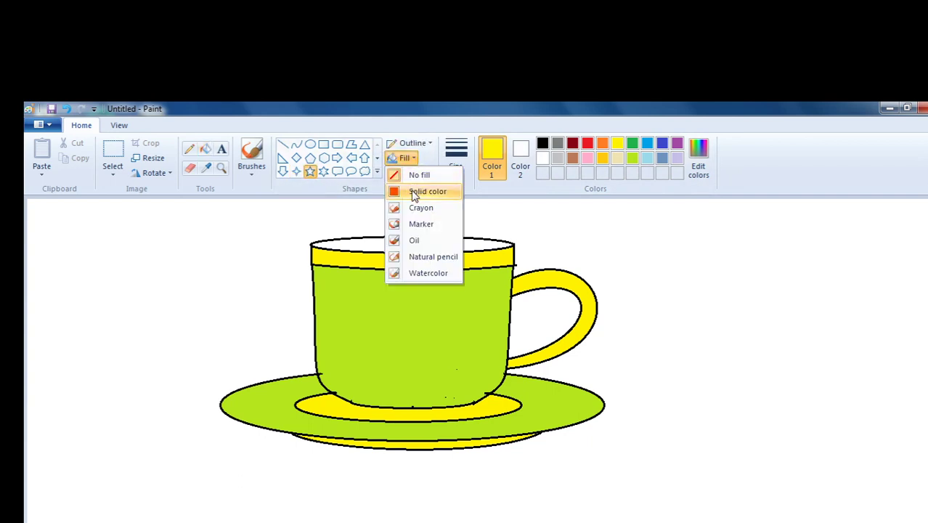
pyautogui.click(414, 190)
pyautogui.click(335, 288)
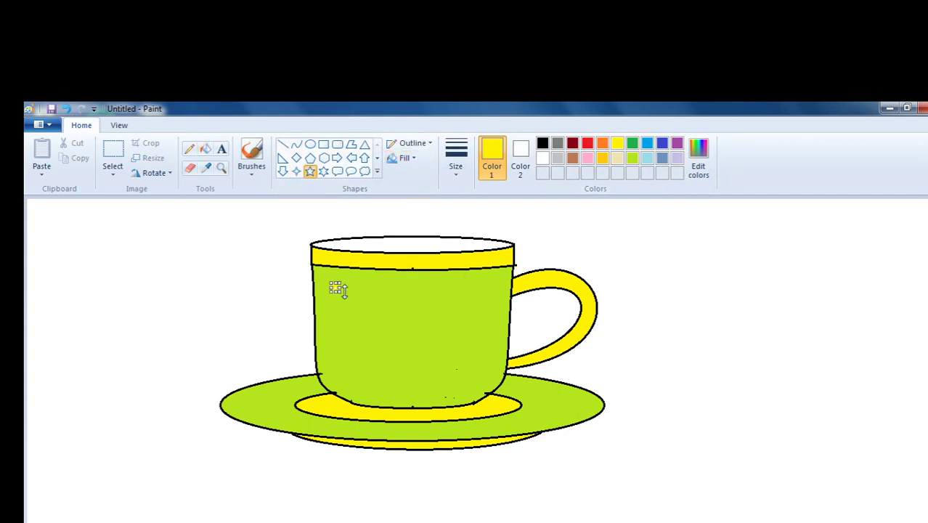
pyautogui.click(418, 292)
pyautogui.click(419, 292)
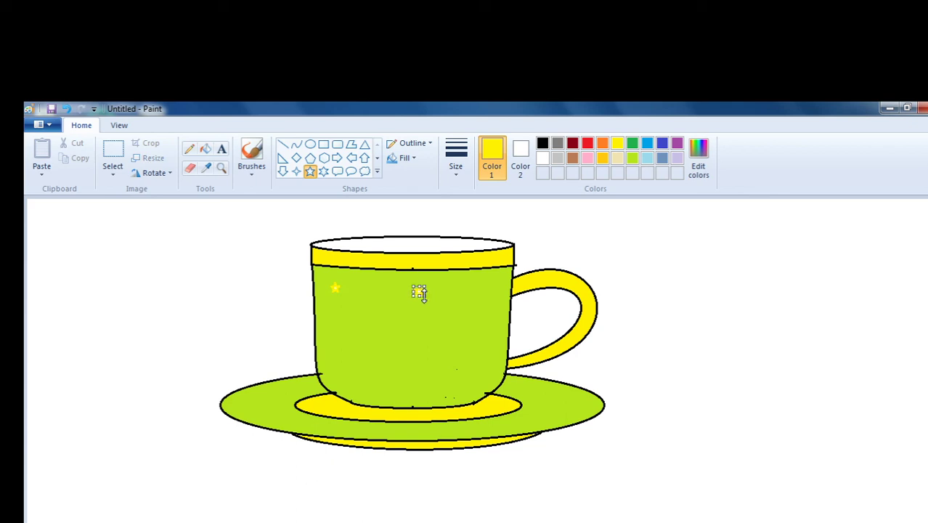
pyautogui.click(483, 292)
pyautogui.click(451, 337)
pyautogui.click(365, 334)
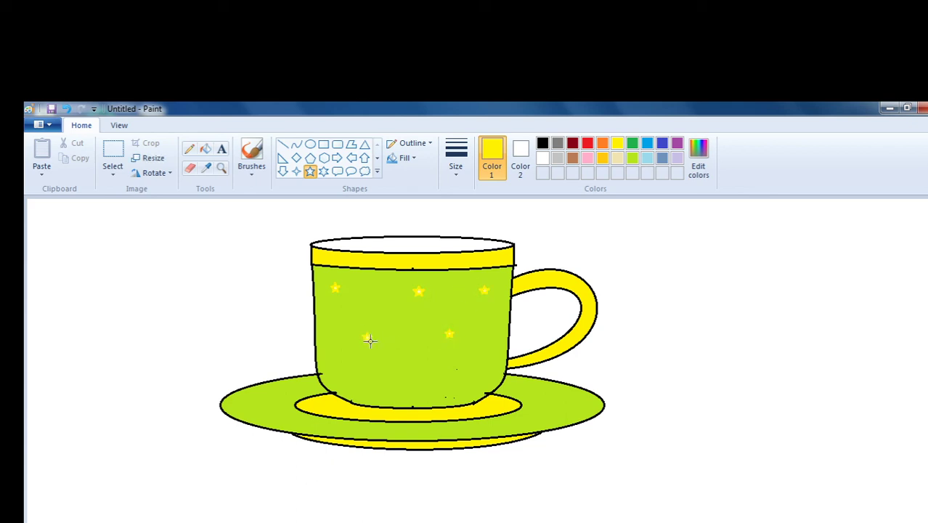
pyautogui.click(368, 337)
# Step: Add four more small yellow stars to the cup: one lower left, one lower right, one near the centre and one near the right edge
pyautogui.click(354, 371)
pyautogui.click(362, 375)
pyautogui.click(437, 376)
pyautogui.click(444, 380)
pyautogui.click(396, 343)
pyautogui.click(402, 349)
pyautogui.click(487, 352)
pyautogui.click(492, 356)
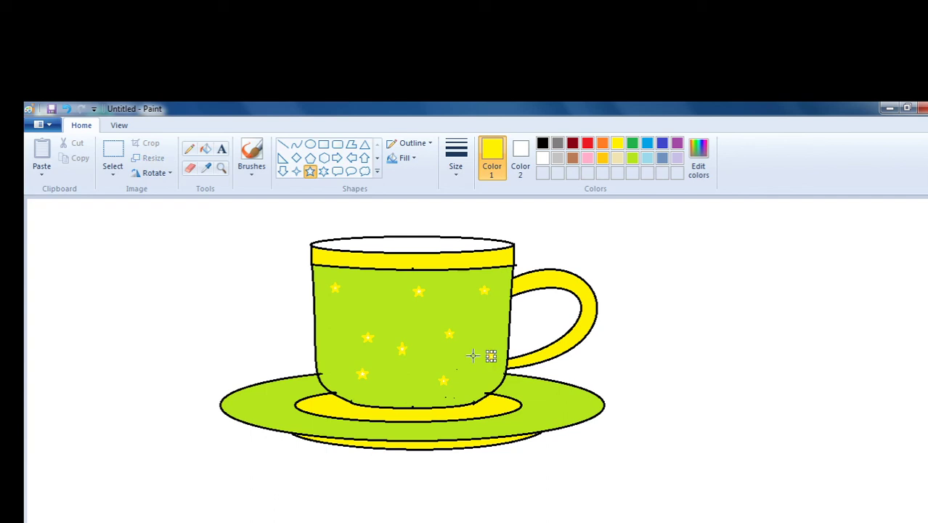
# Step: Fill the gaps in the cup's pattern with five more small stars: upper left, left edge, bottom centre, right edge and just above the centre
pyautogui.click(374, 292)
pyautogui.click(378, 297)
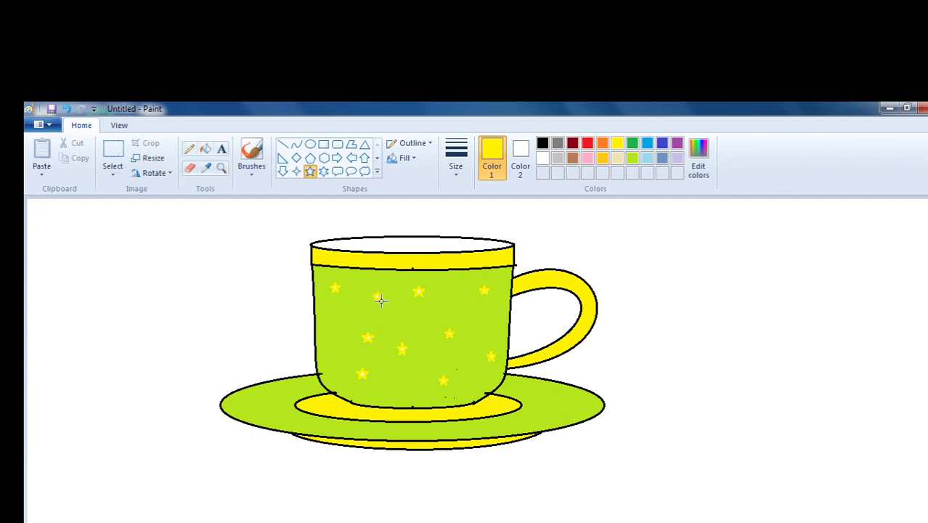
pyautogui.click(329, 331)
pyautogui.moveTo(330, 331); pyautogui.dragTo(339, 341)
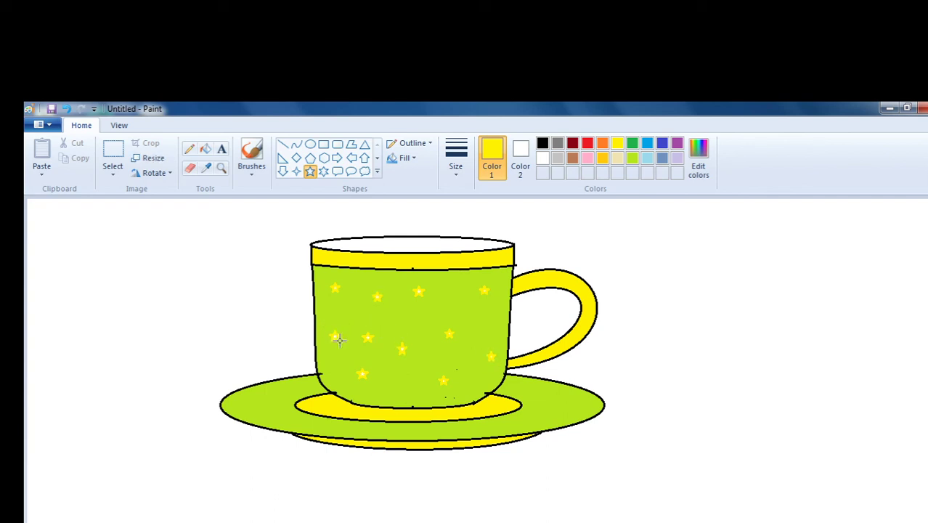
pyautogui.click(451, 372)
pyautogui.moveTo(397, 386); pyautogui.dragTo(405, 377)
pyautogui.moveTo(478, 313); pyautogui.dragTo(492, 325)
pyautogui.click(405, 316)
pyautogui.moveTo(411, 320); pyautogui.dragTo(412, 320)
pyautogui.click(524, 244)
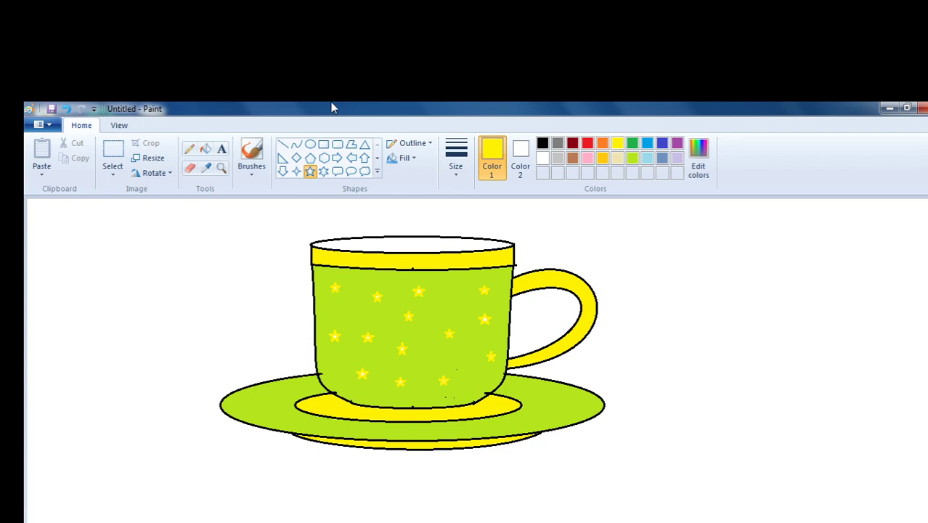